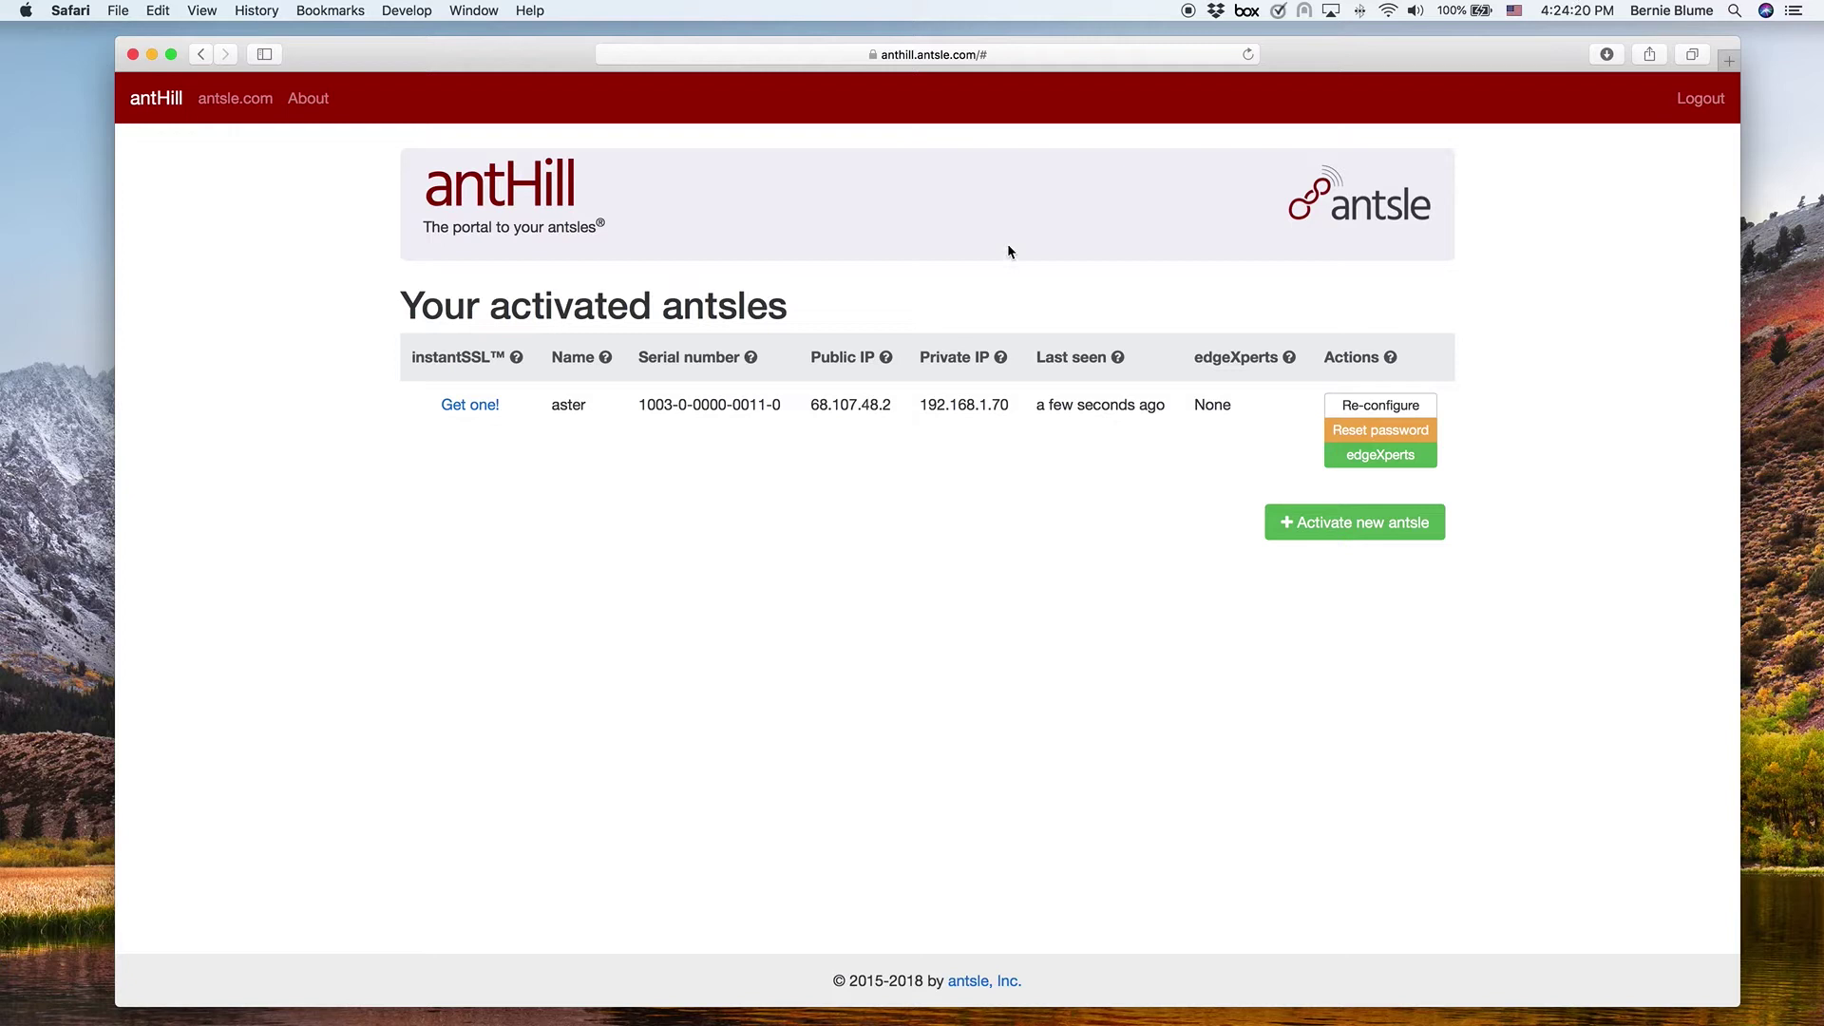
- Start aster's instantSSL subdomain setup via 'Get one!' and focus the empty .antsle.us field
drag(1301, 63, 1312, 66)
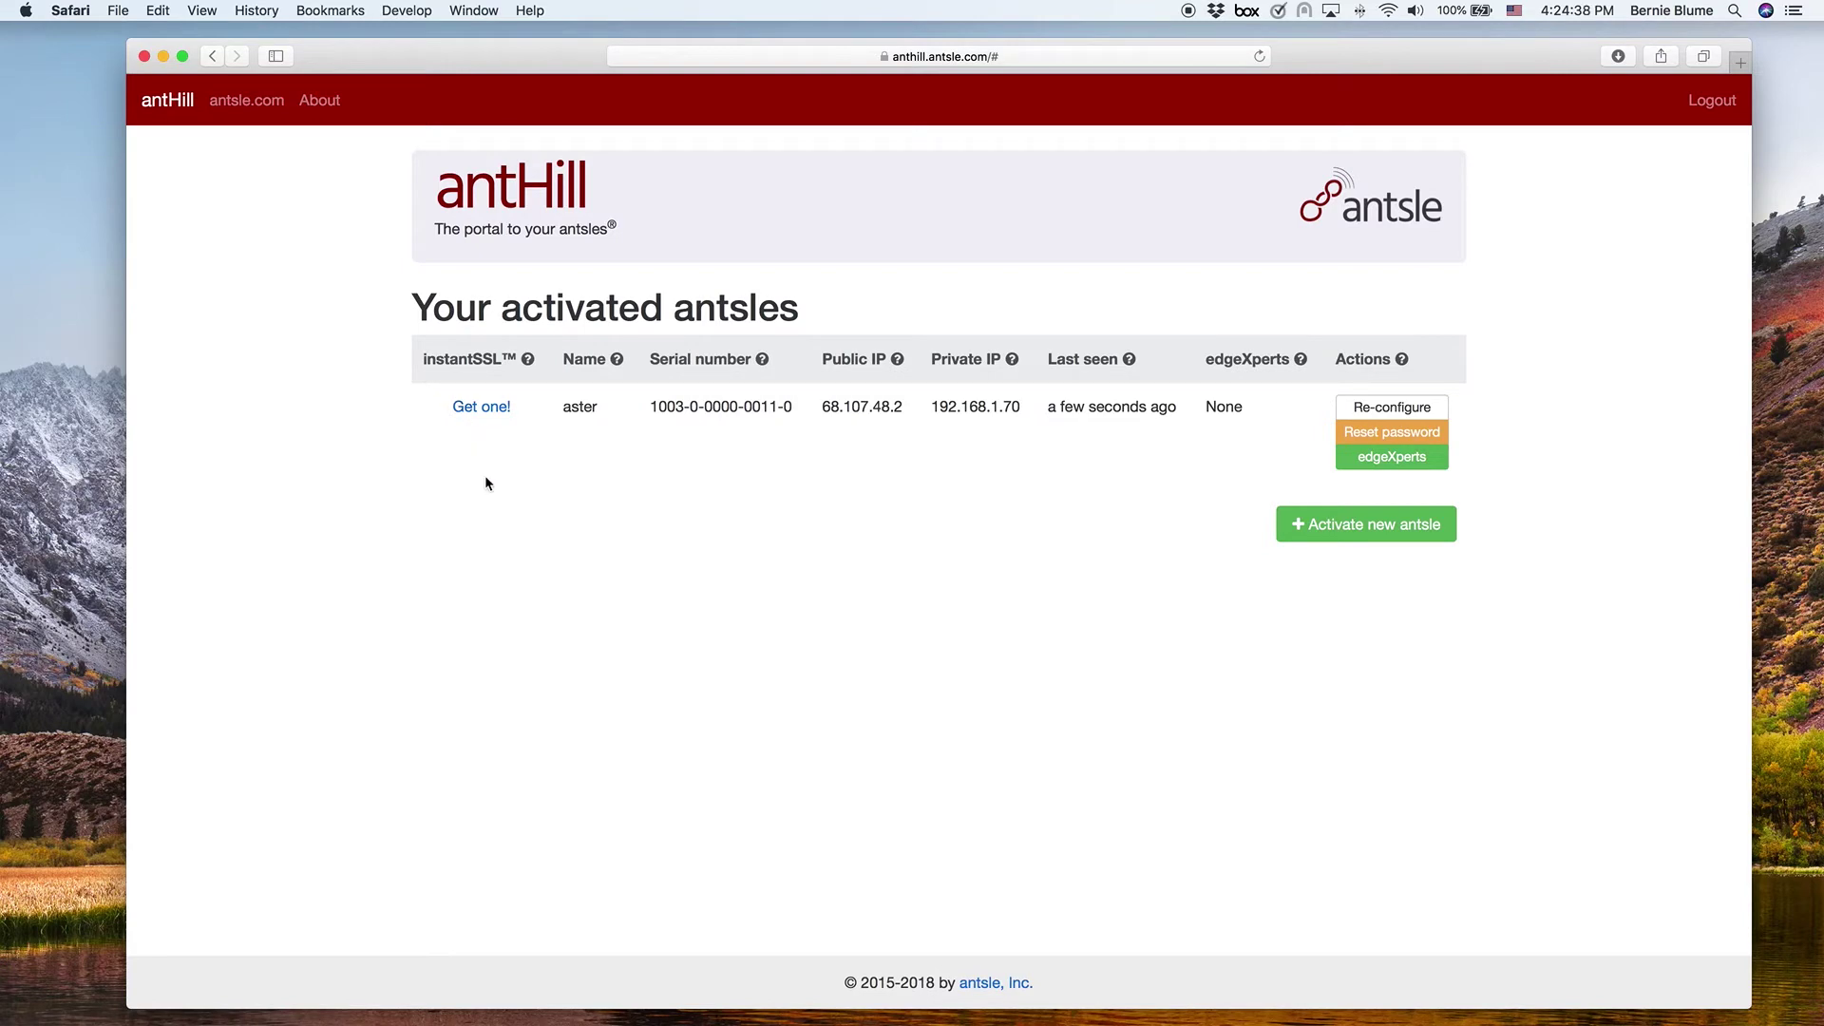
click(468, 412)
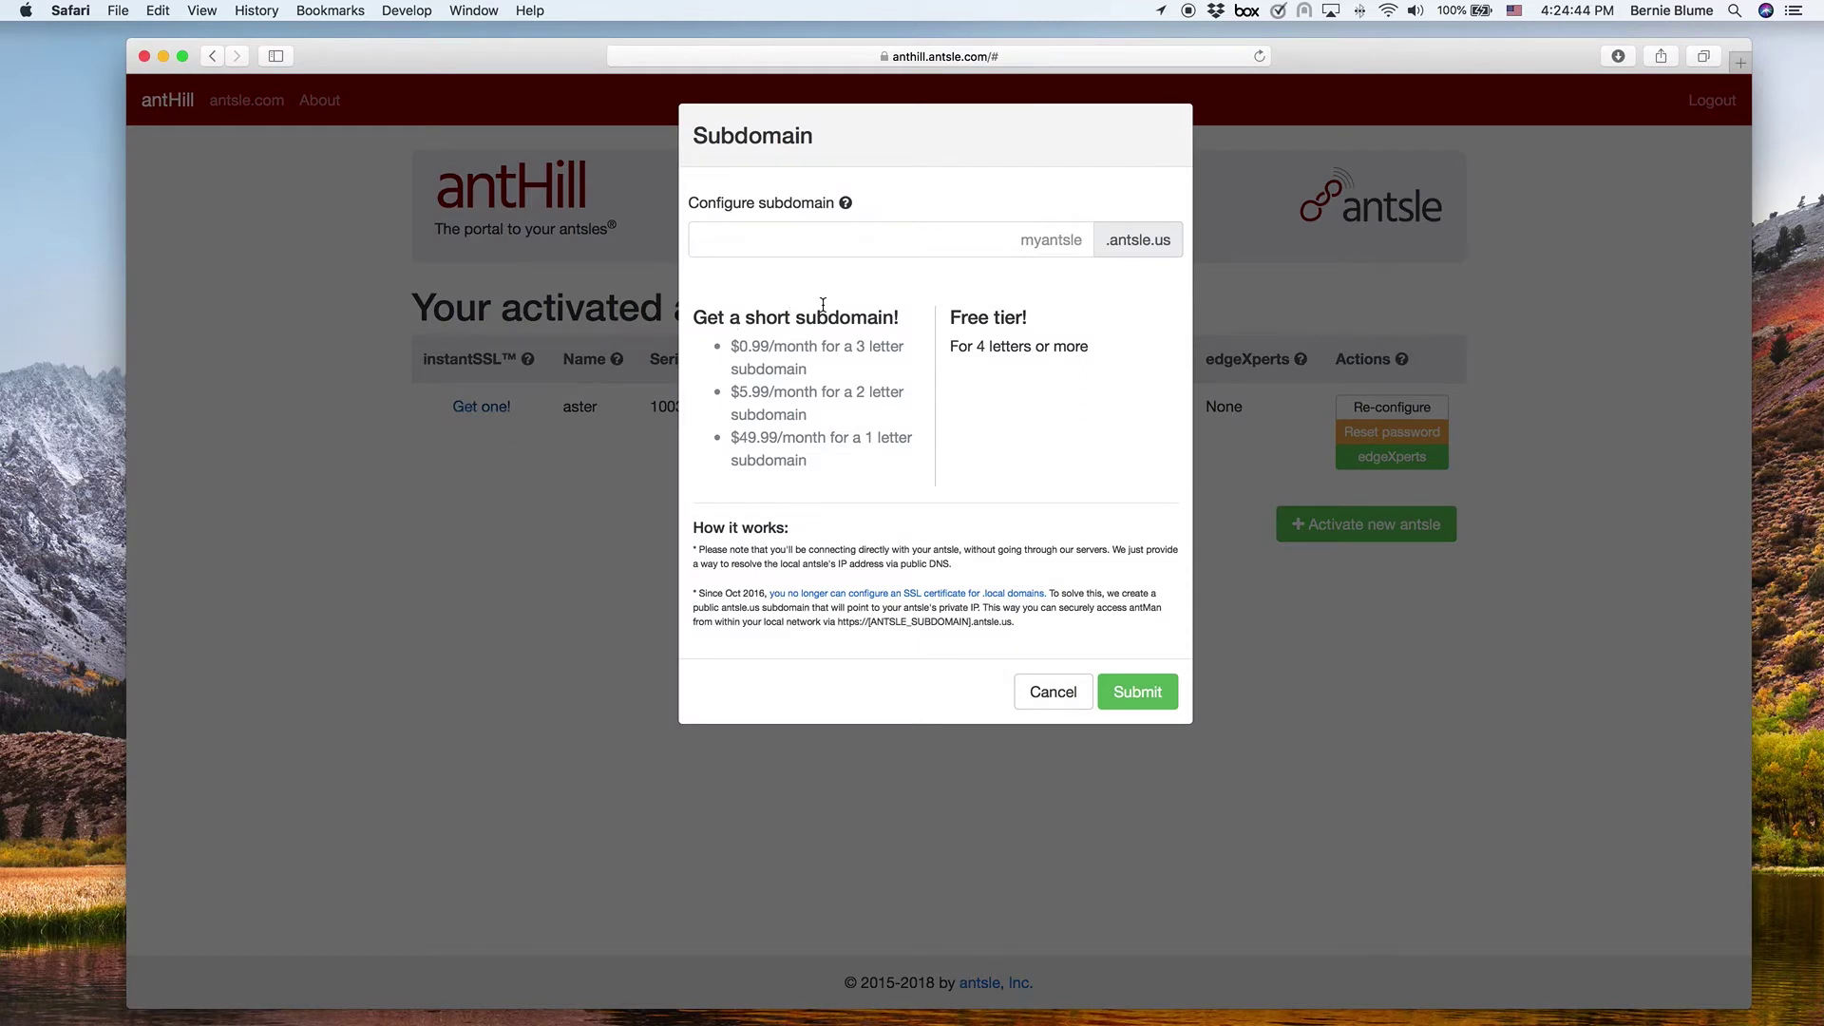
click(1059, 241)
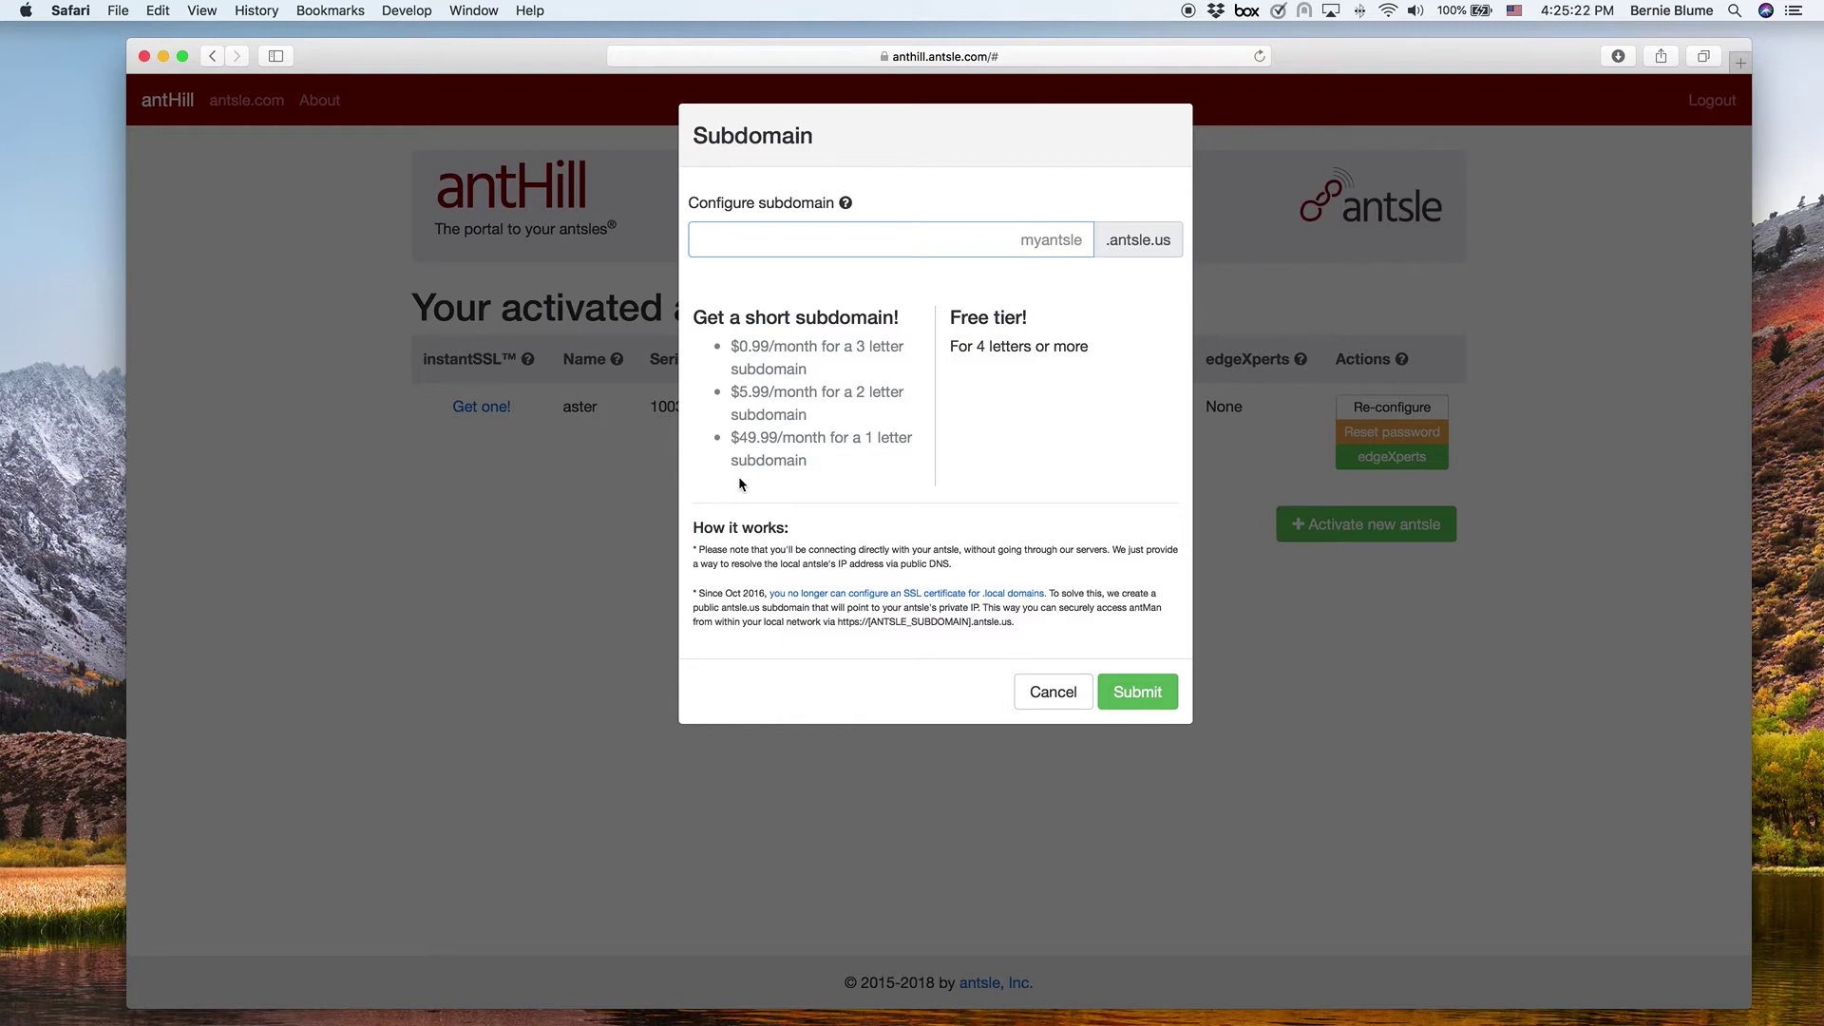
text(a)
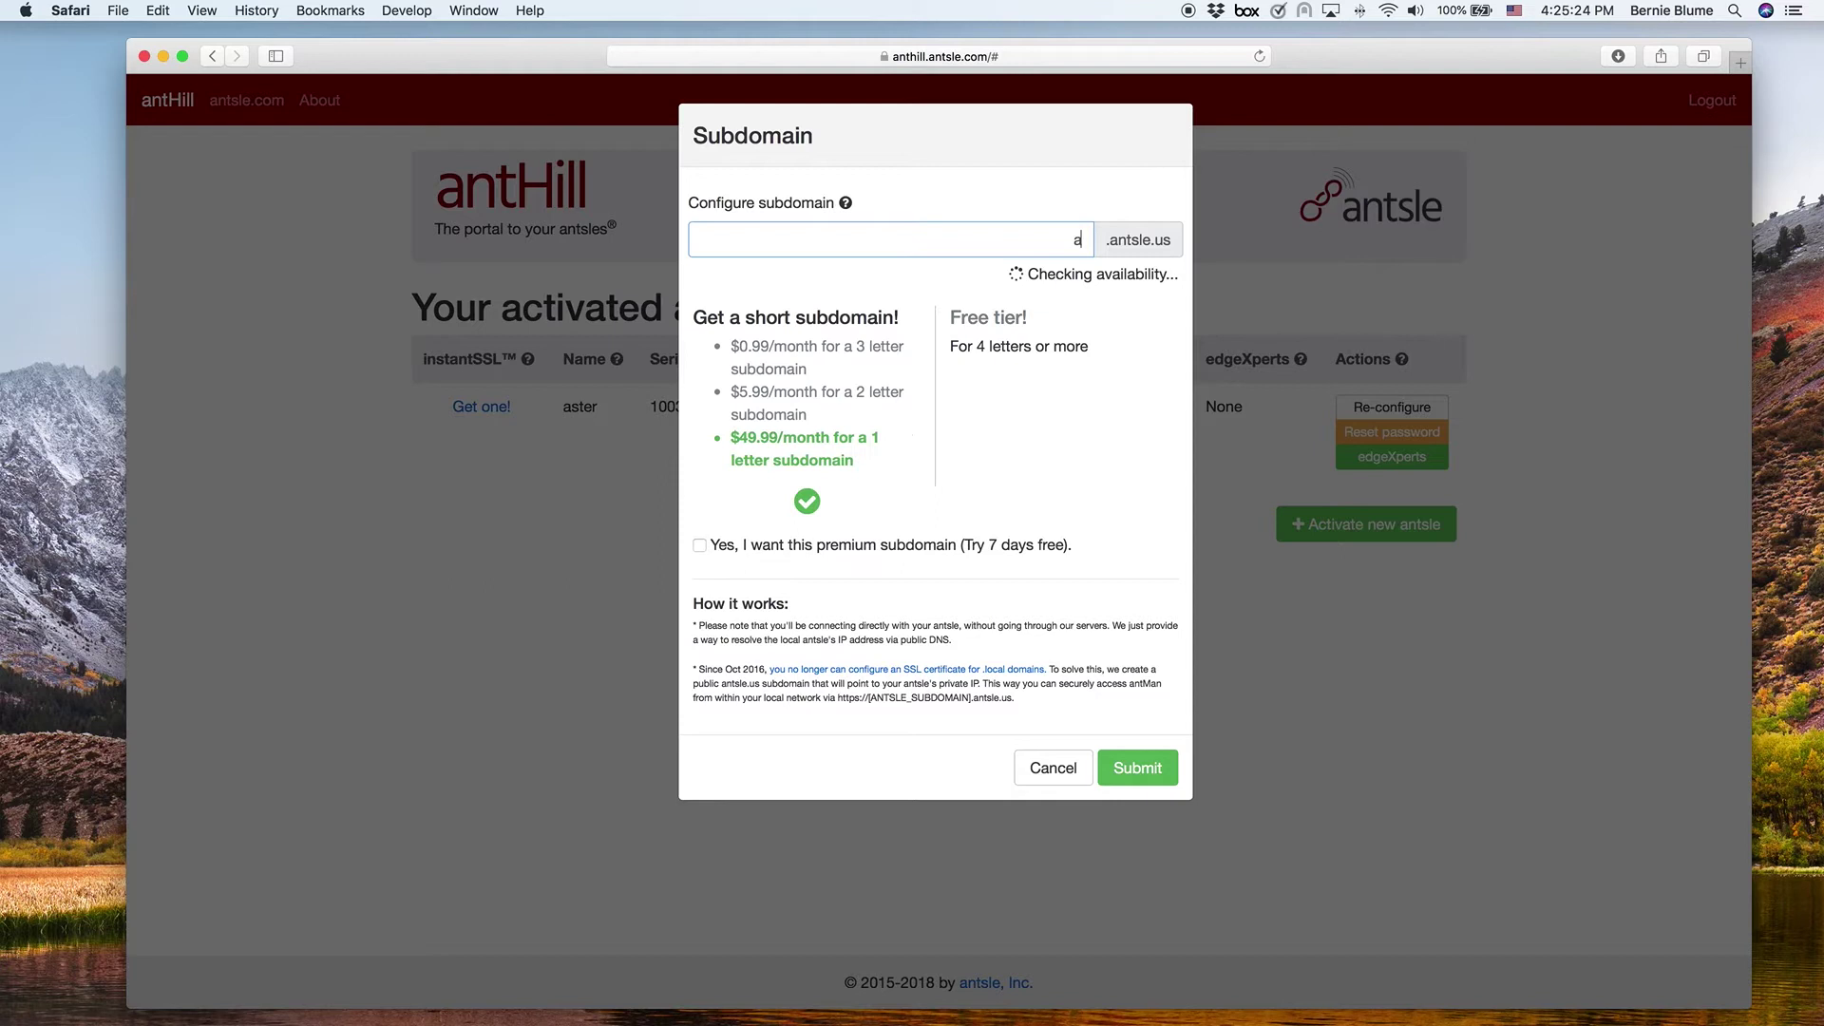
text(ste)
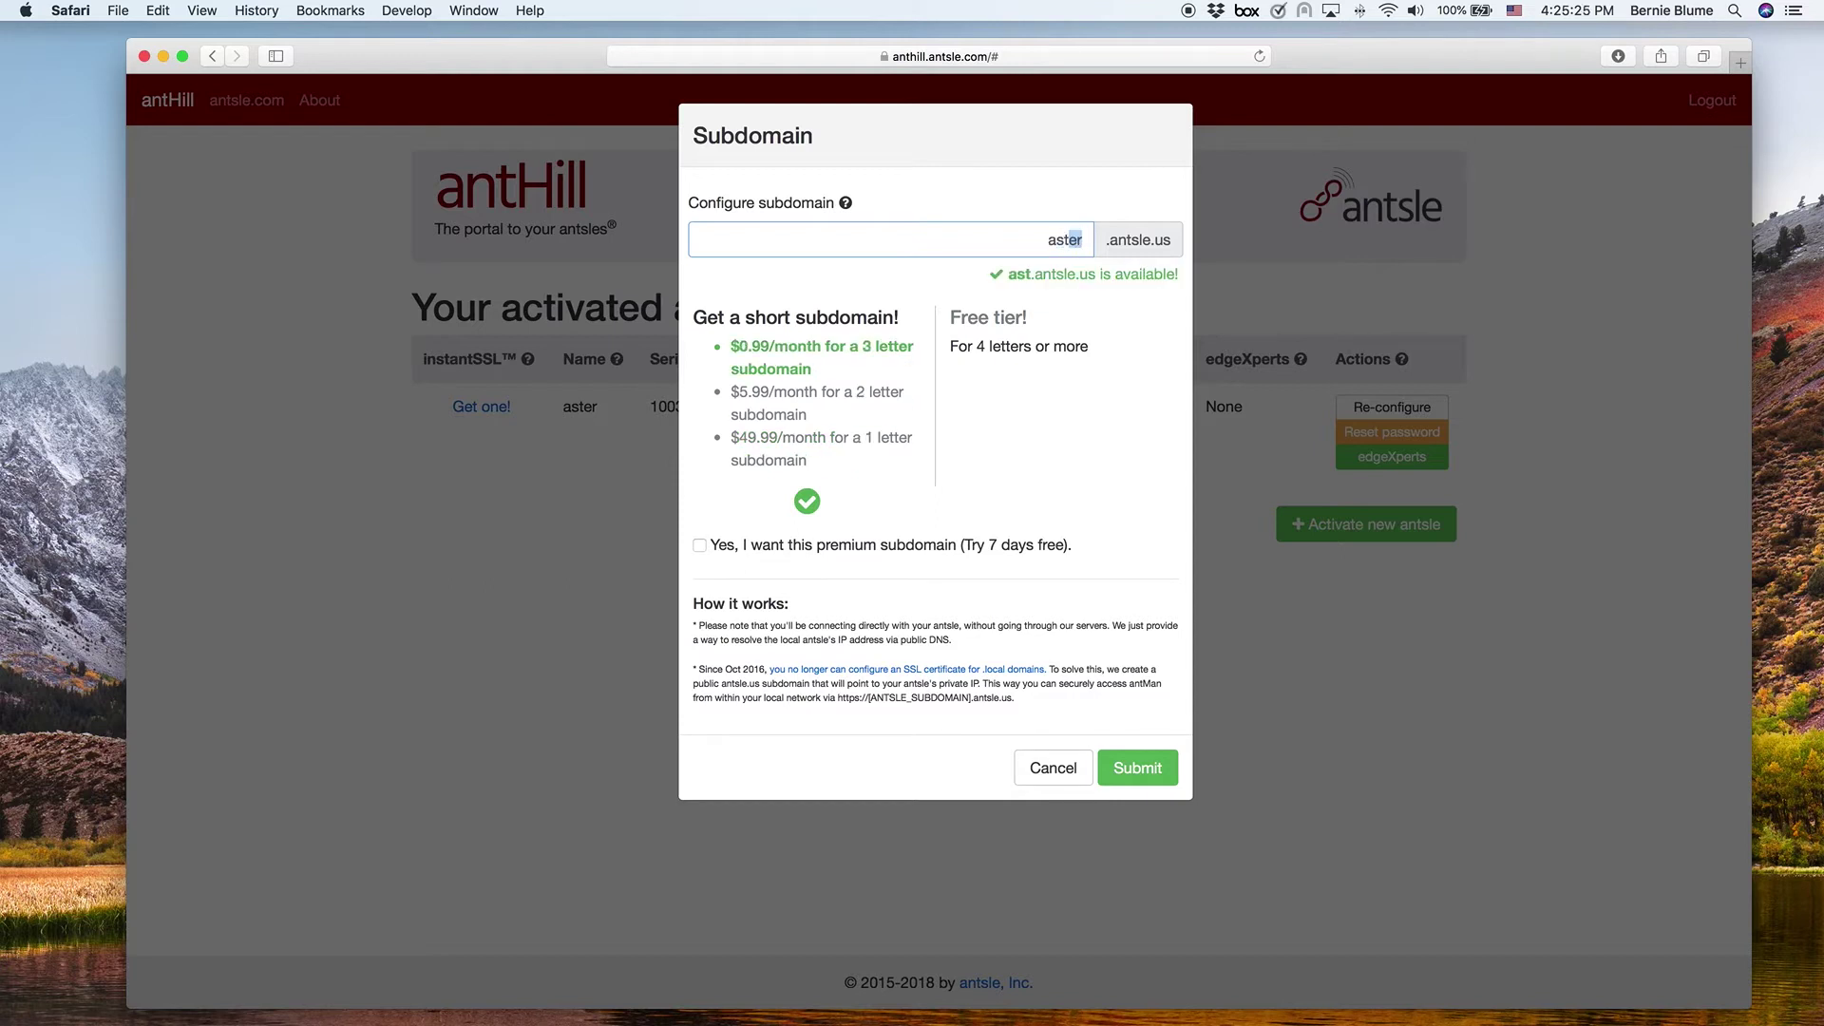
text(r)
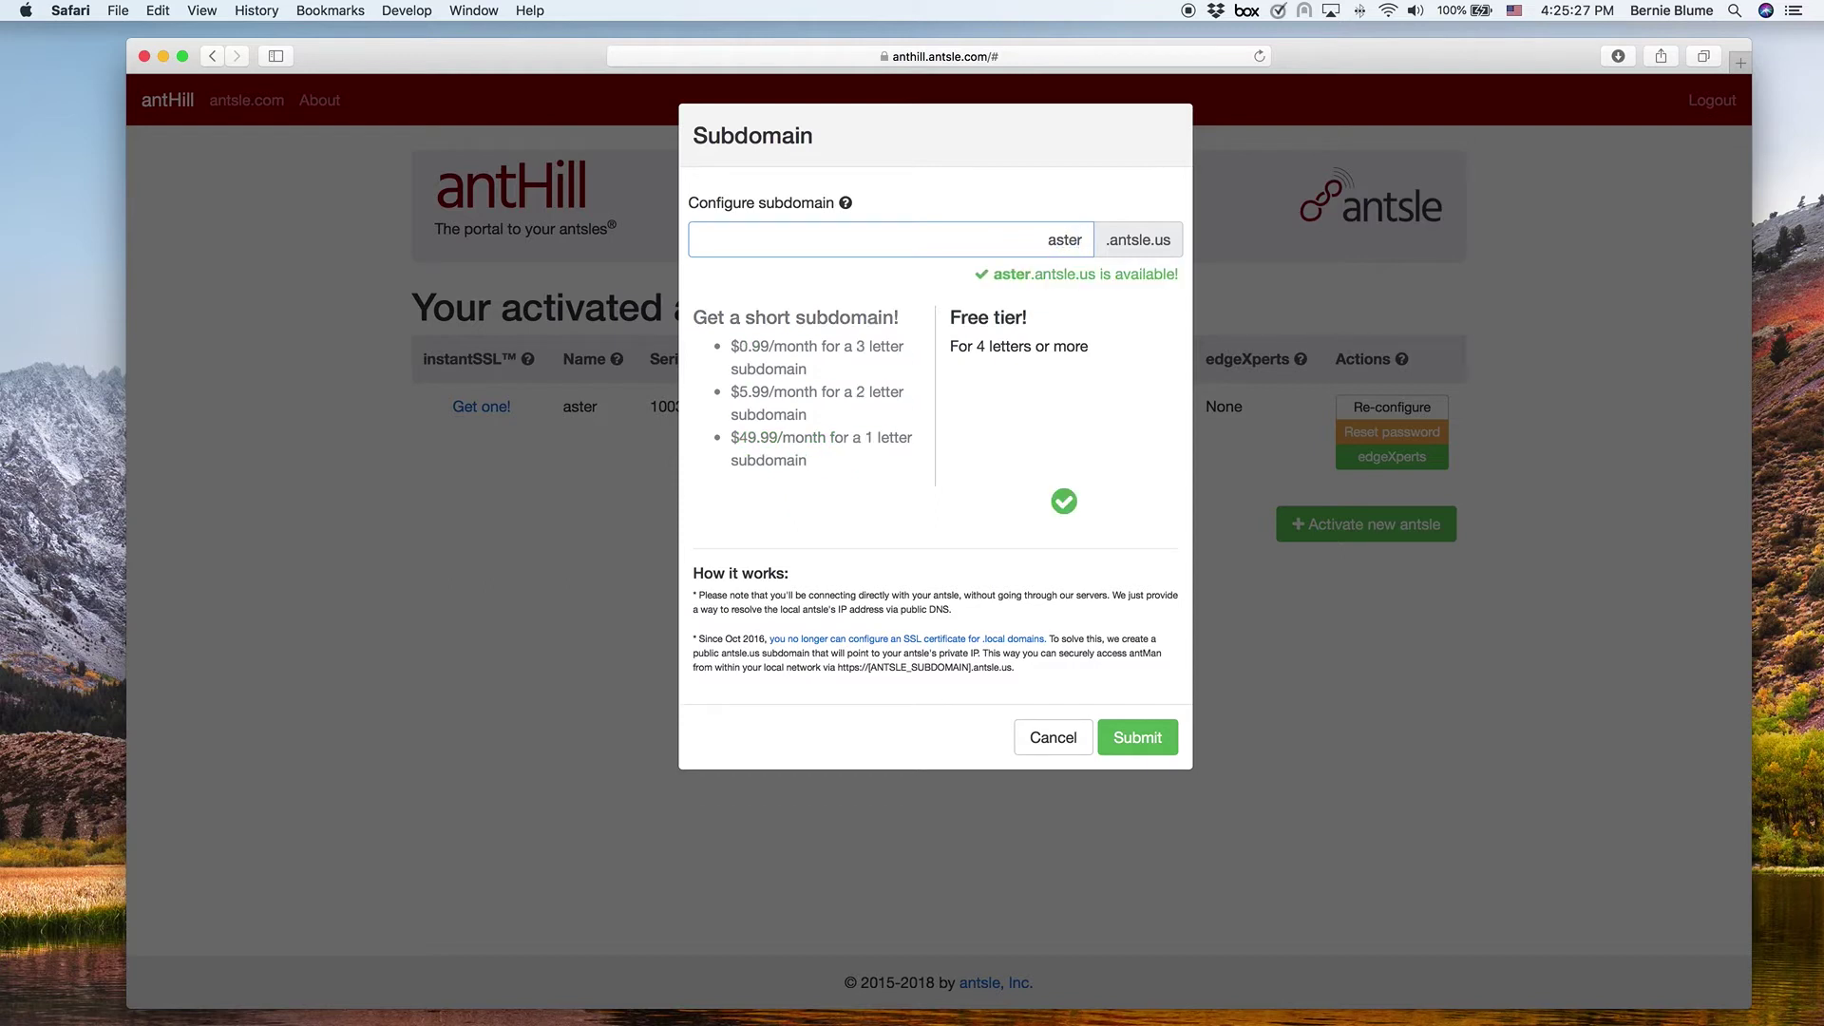
- Submit 'aster' as the free aster.antsle.us subdomain
click(1150, 740)
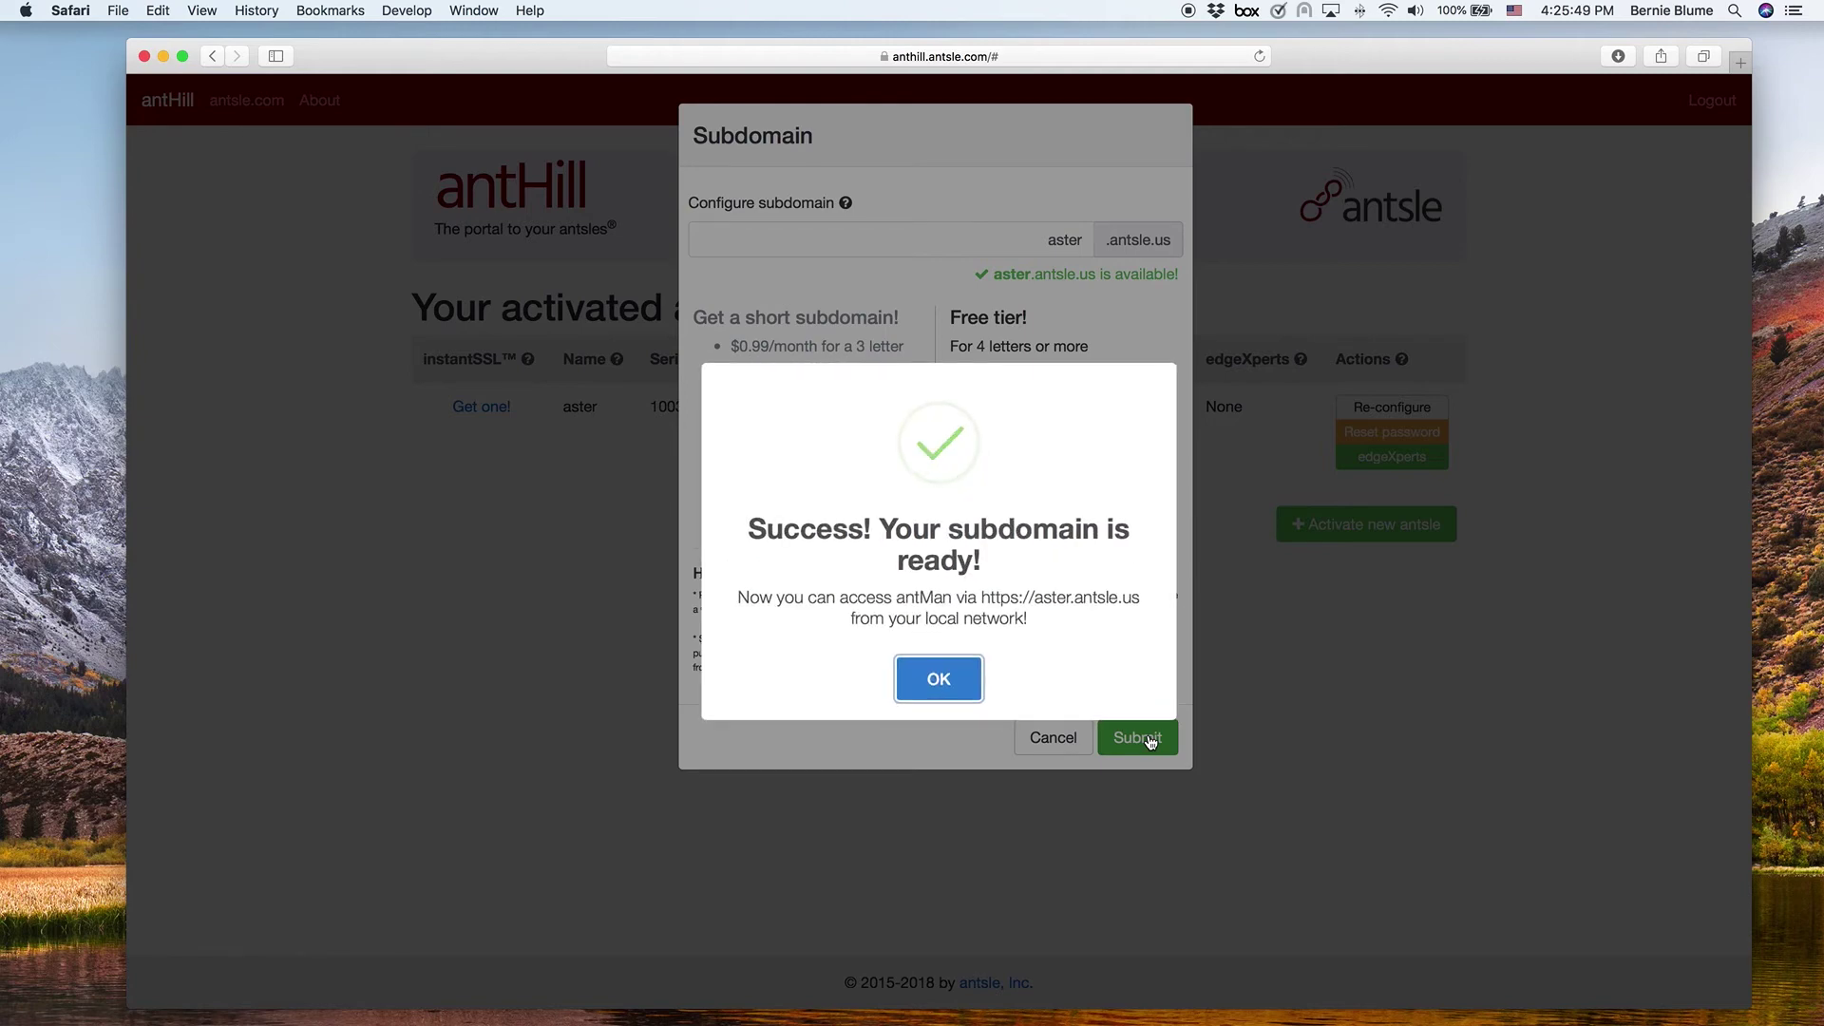
- Dismiss the success dialog to return to the antsles list
click(945, 687)
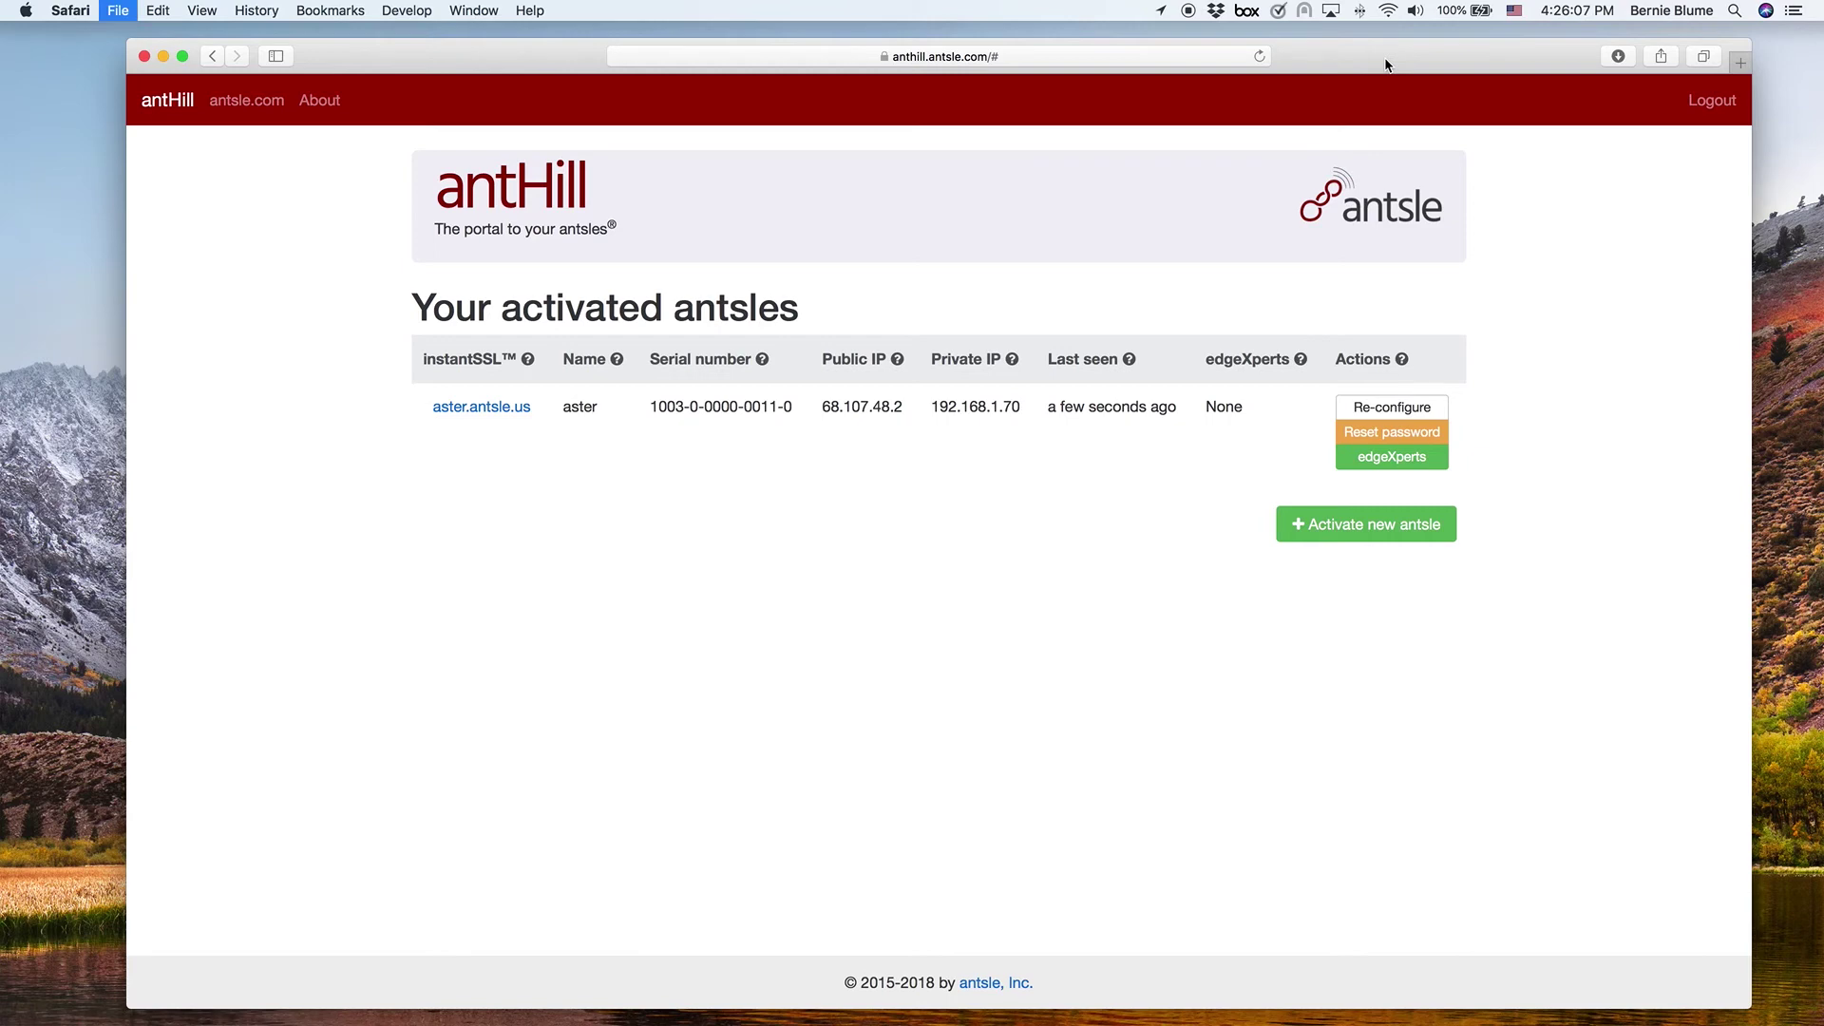
- Load aster.antsle.us in a new Safari tab
key(super+t)
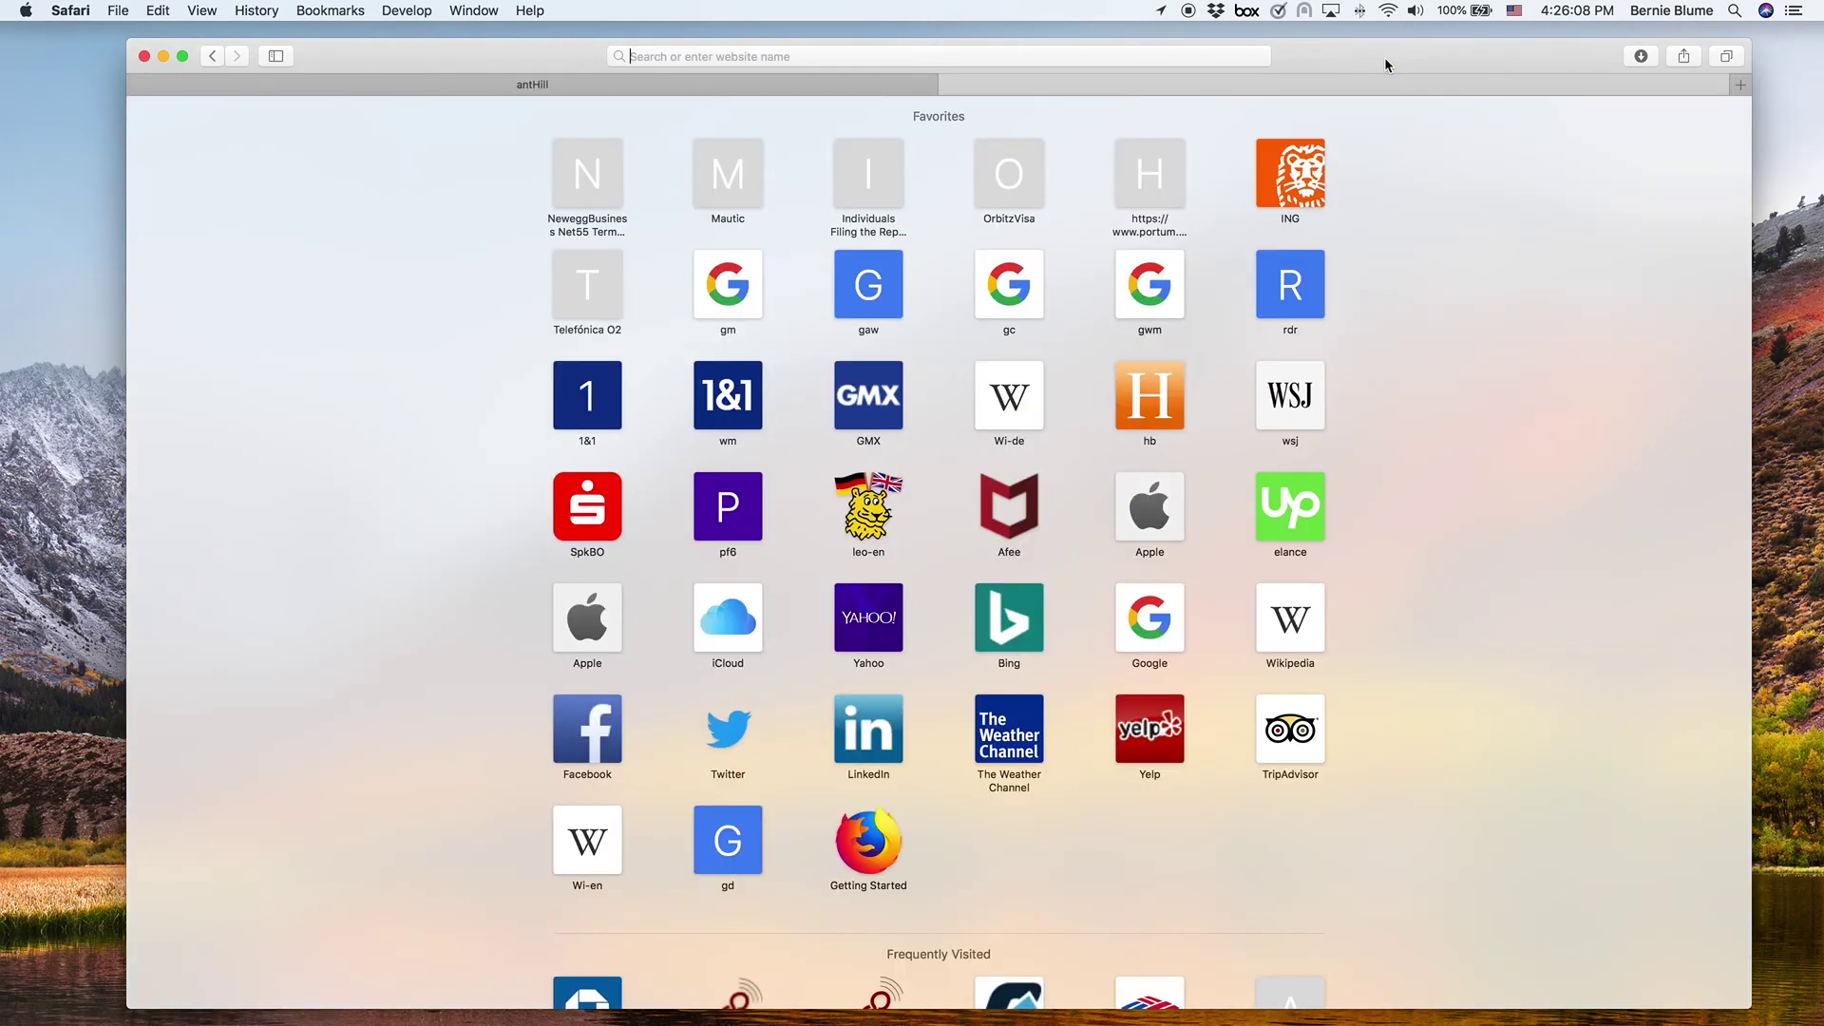
text(a)
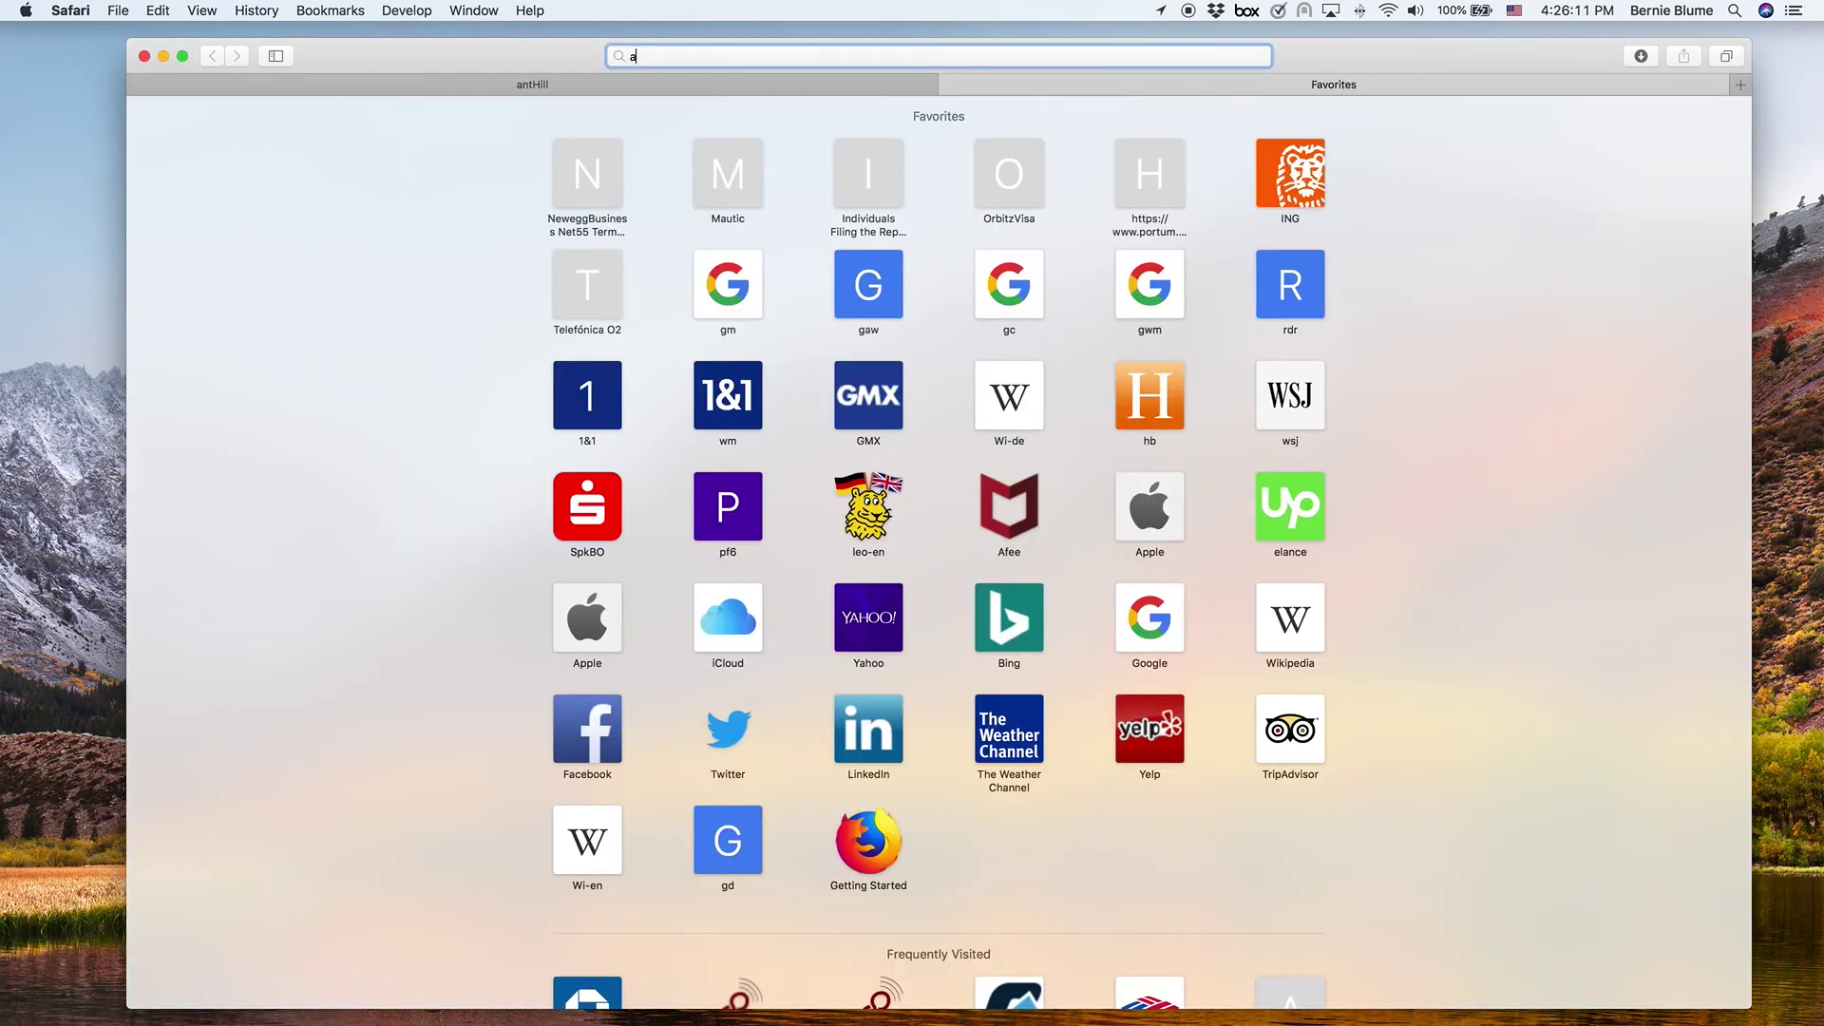
text(ster)
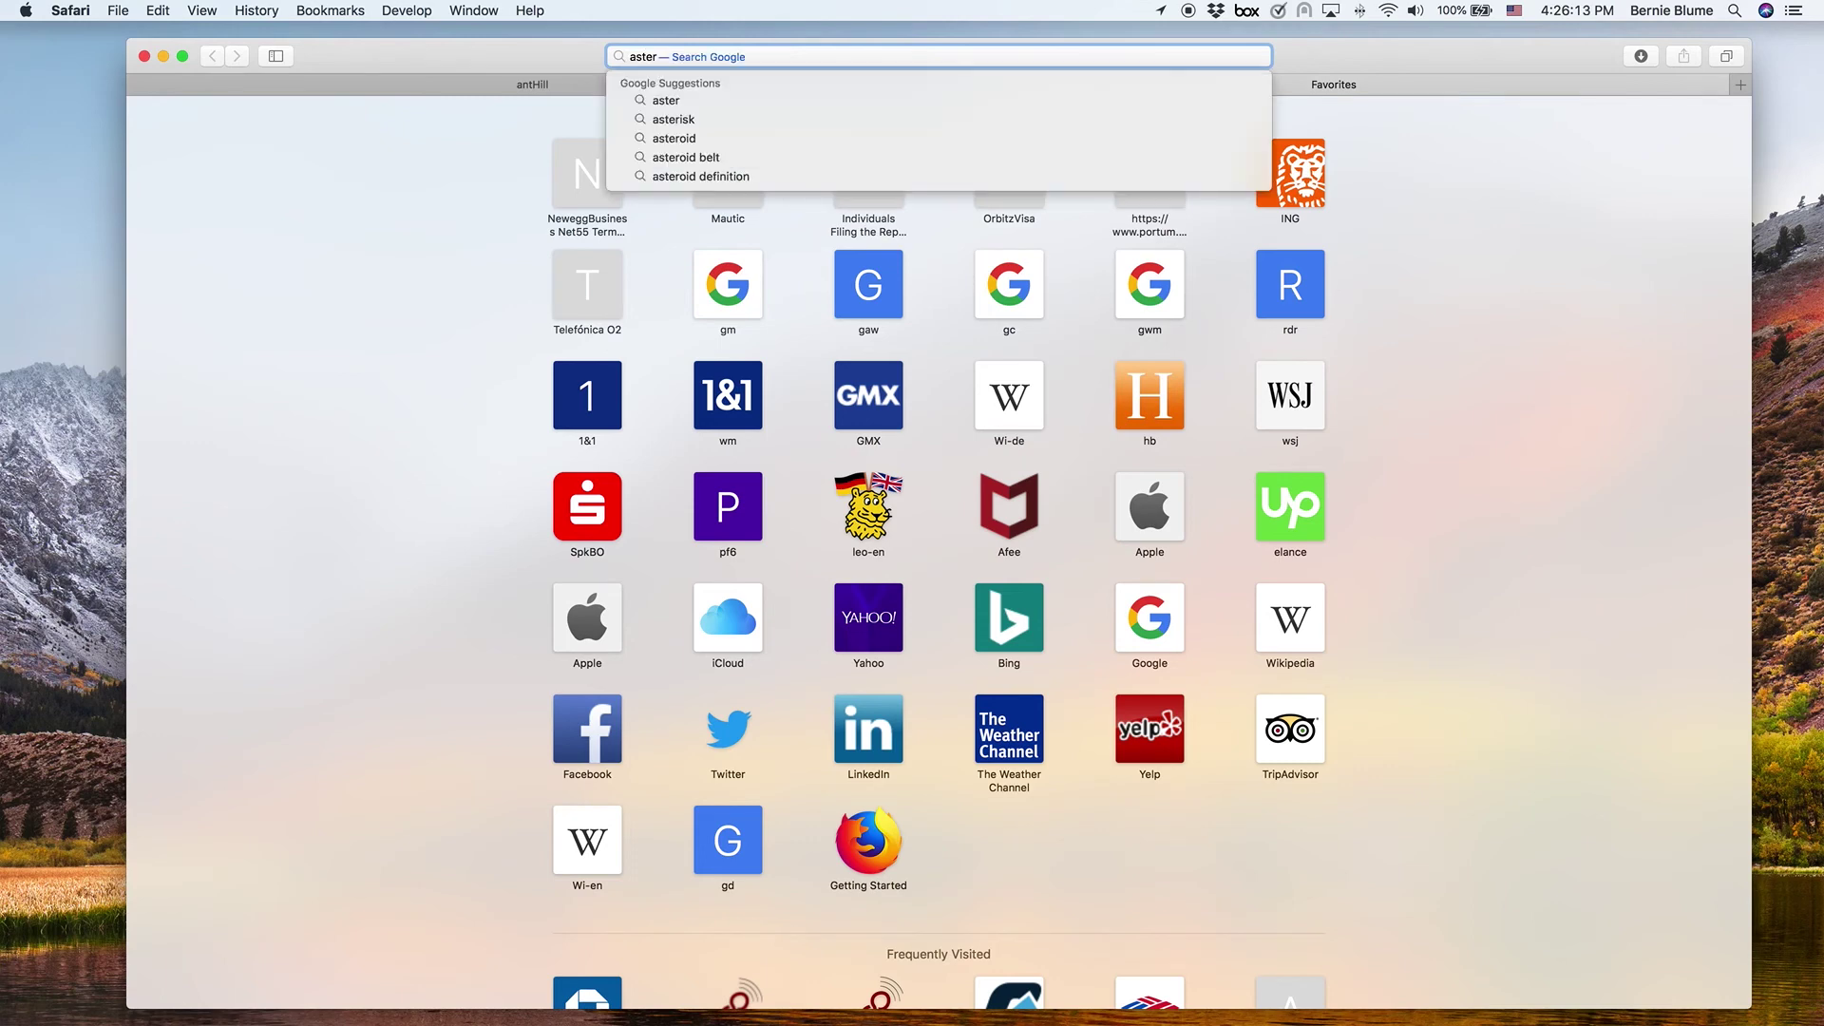
text(.an)
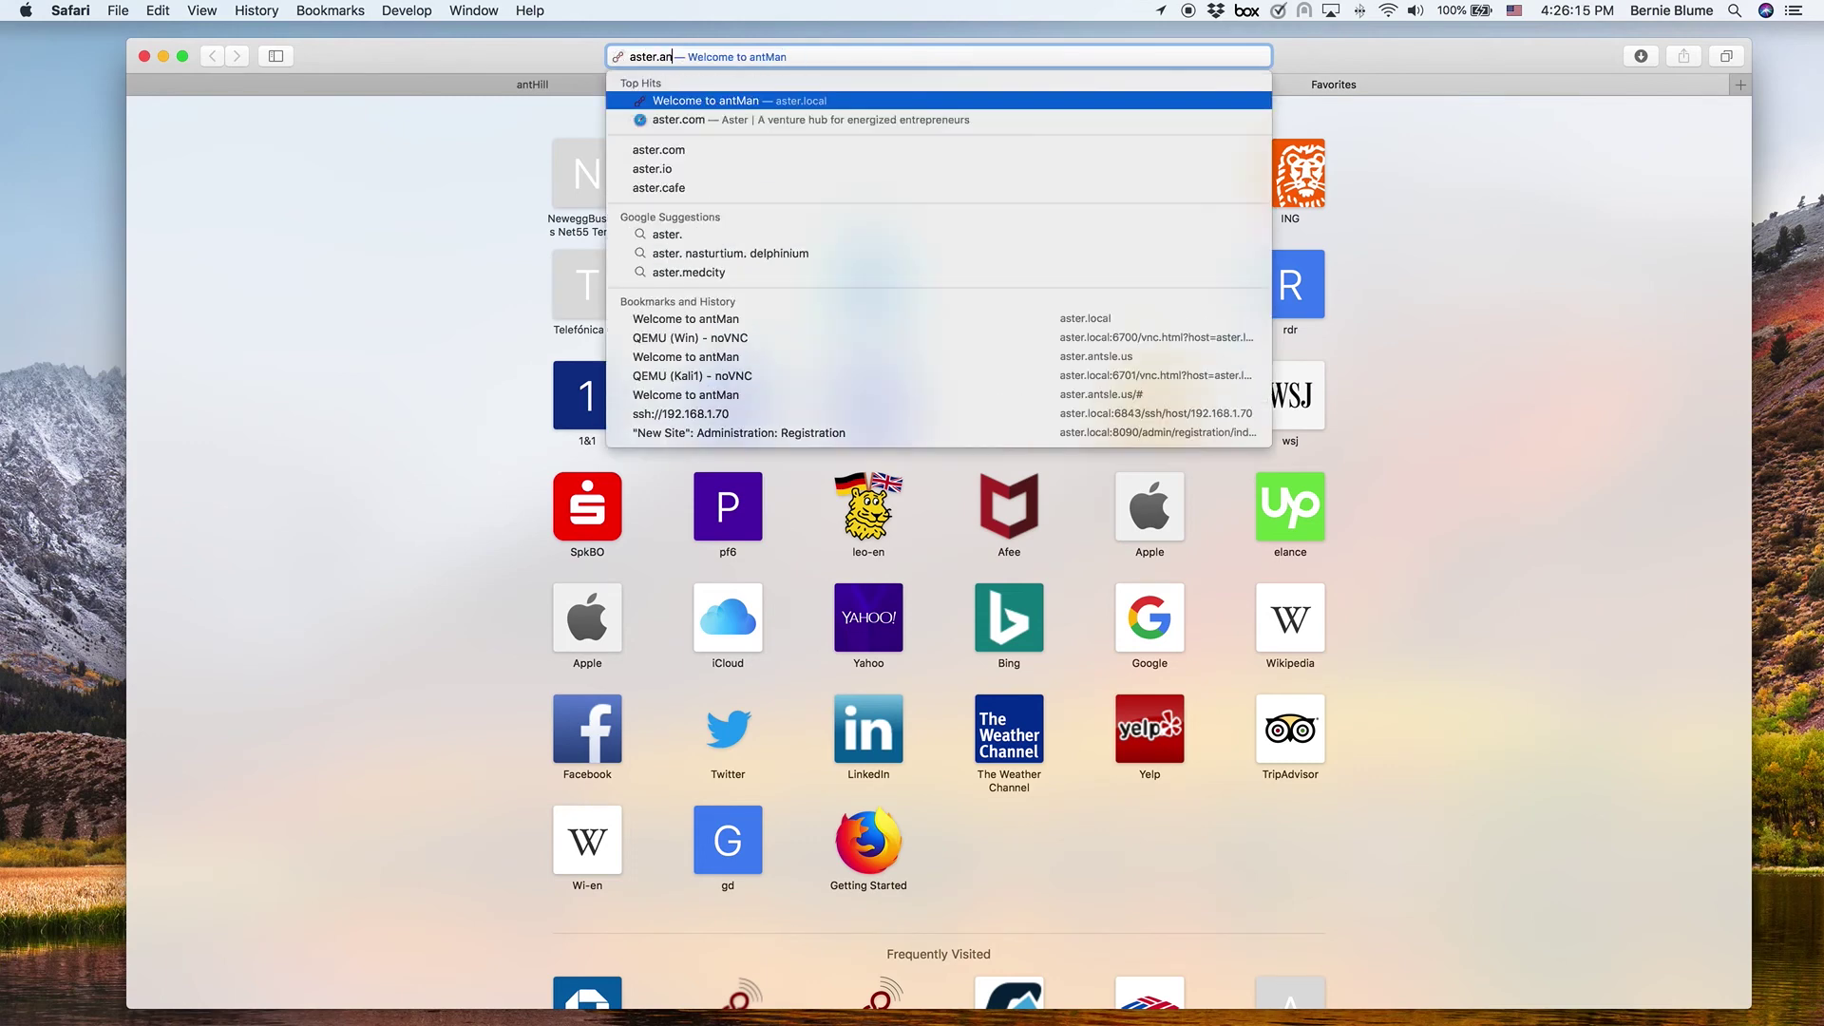
text(tsle.us)
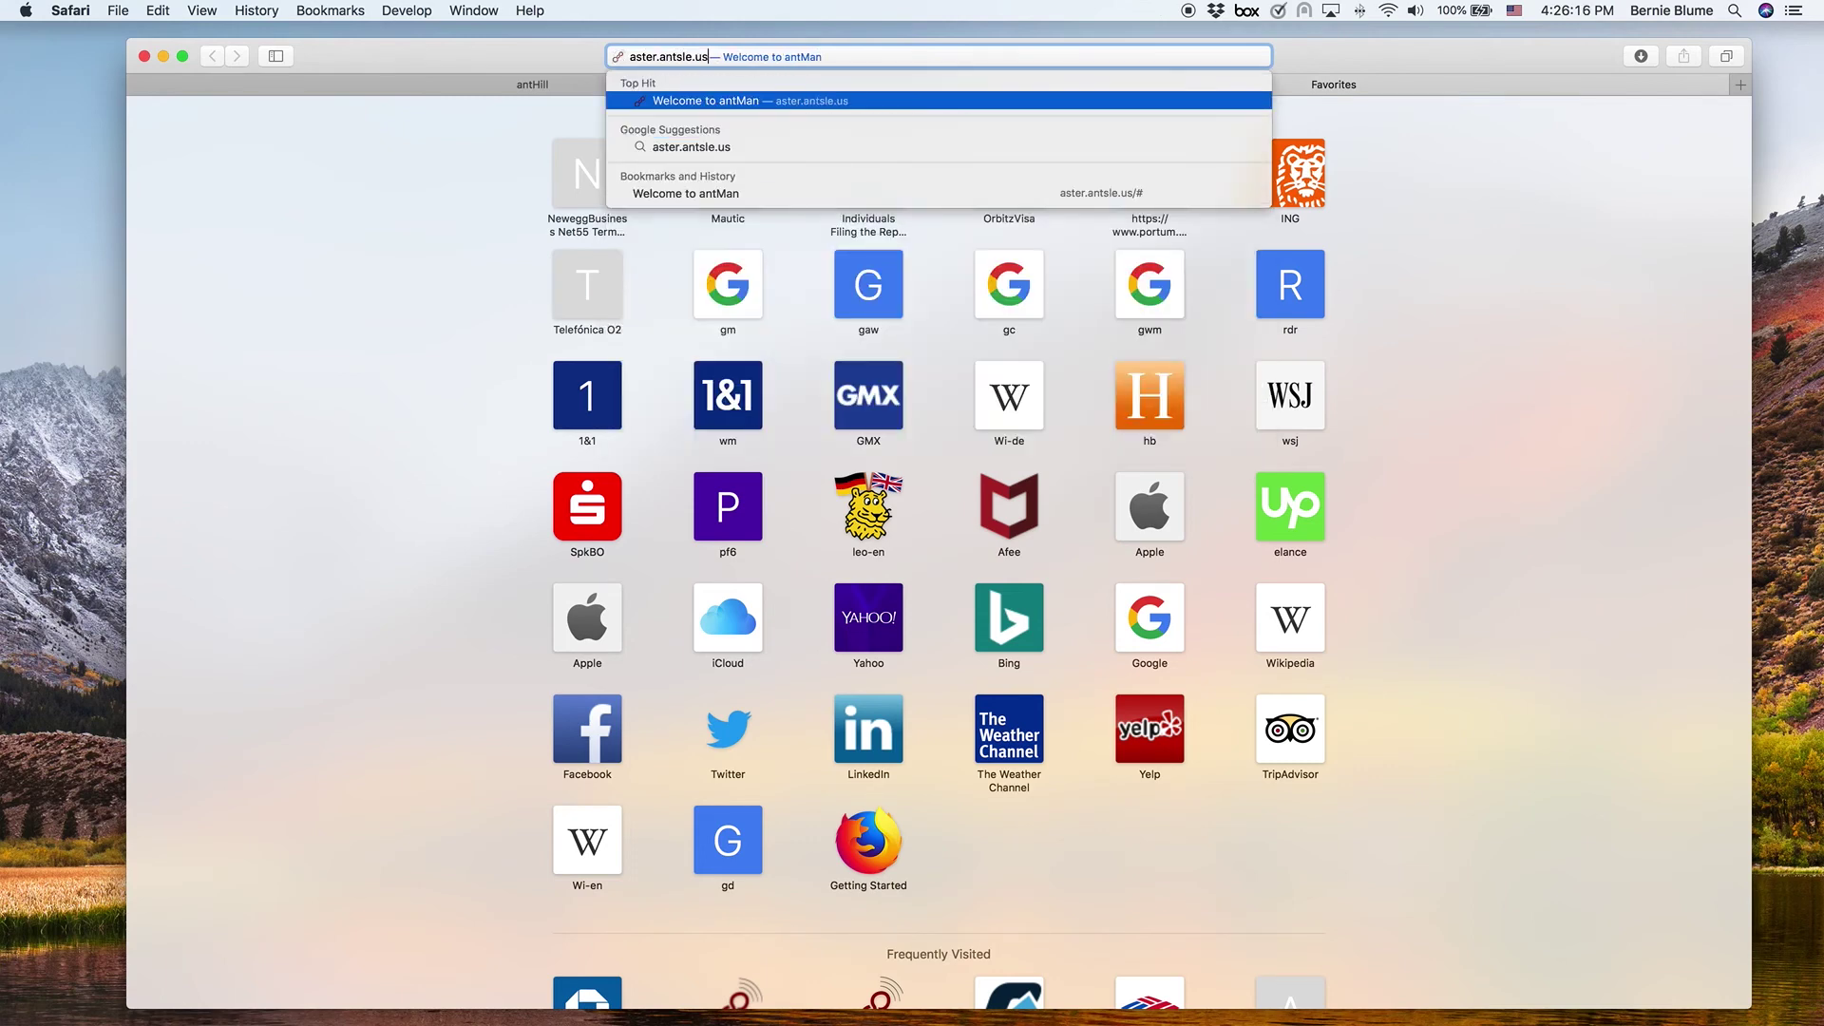
key(Return)
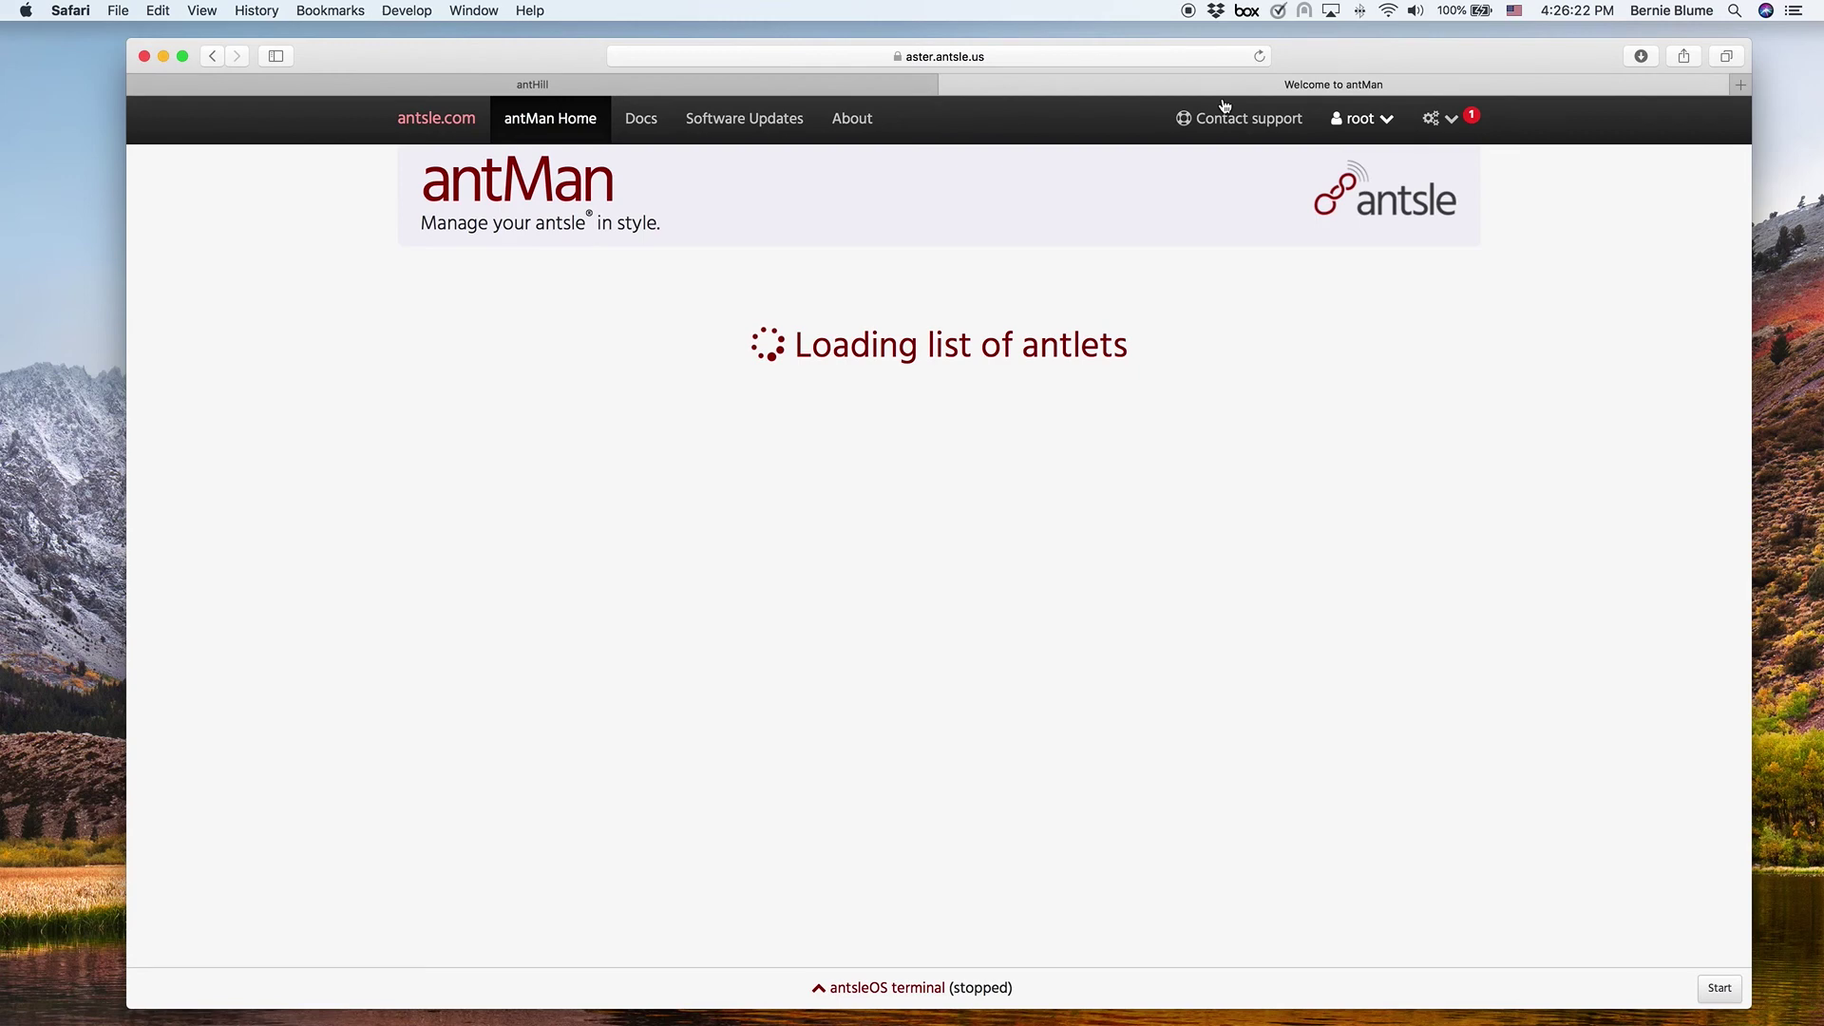
click(899, 57)
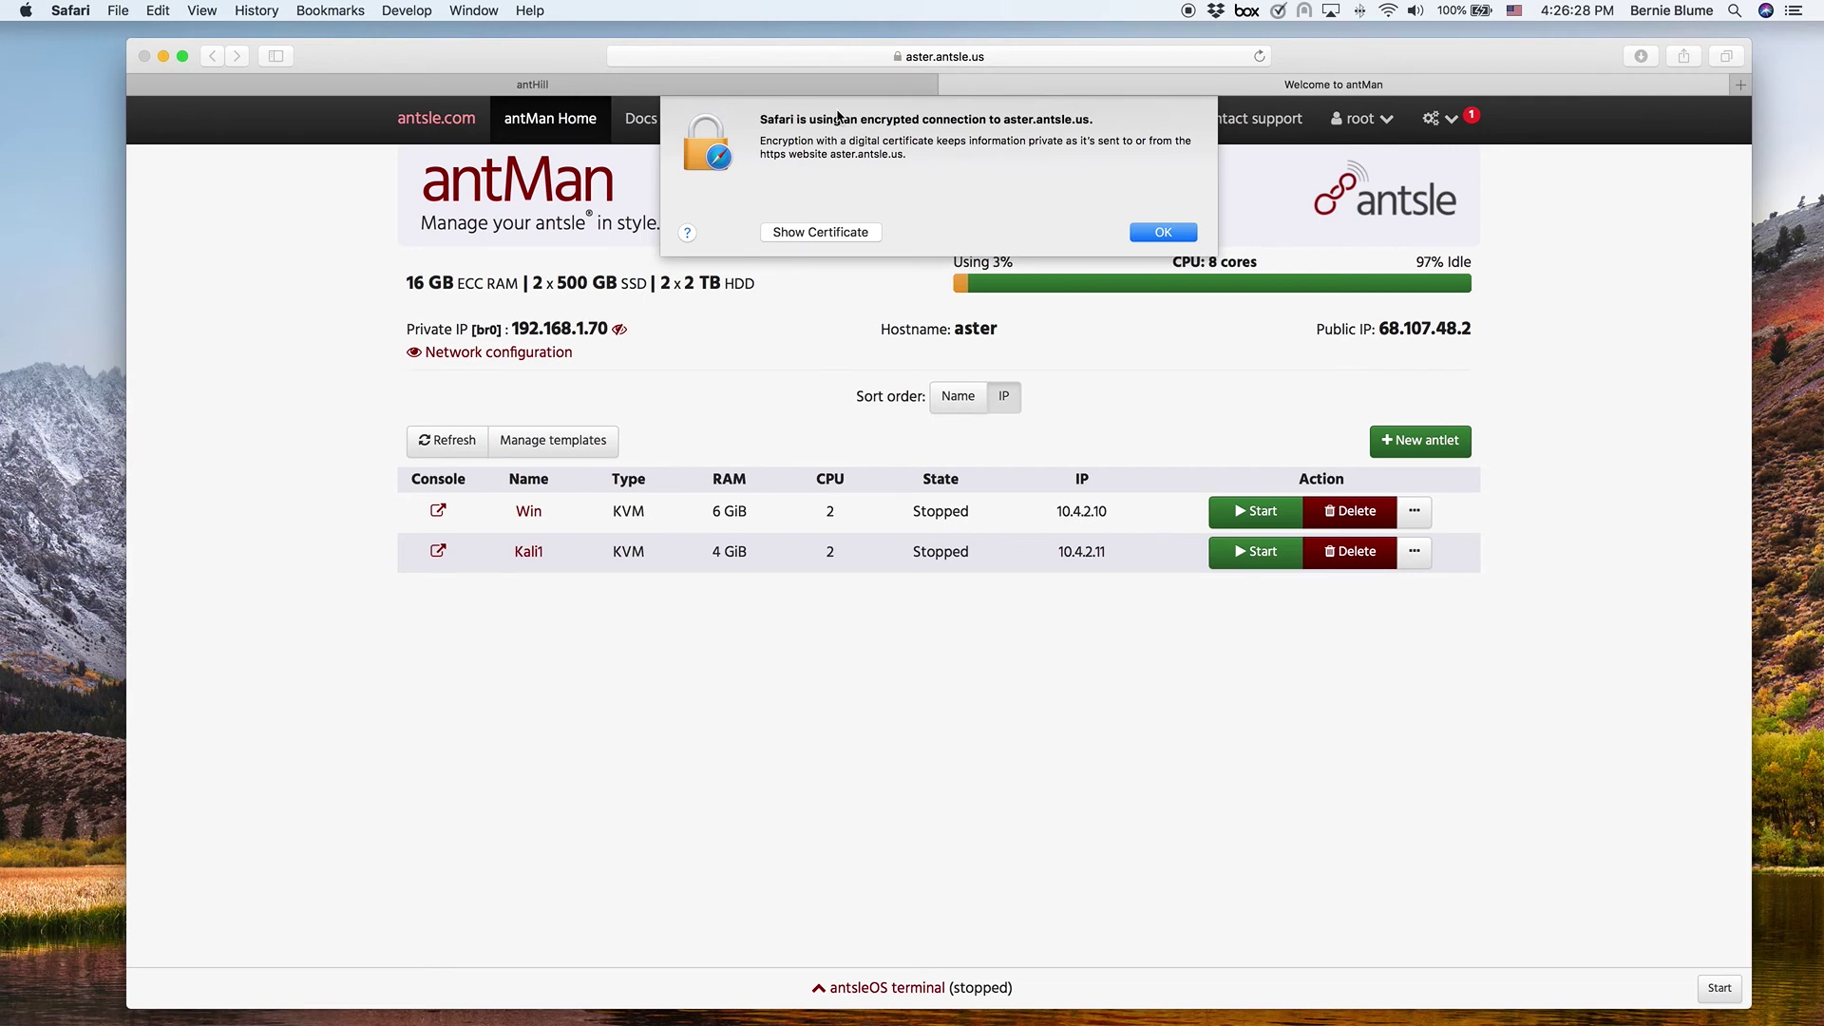
click(836, 234)
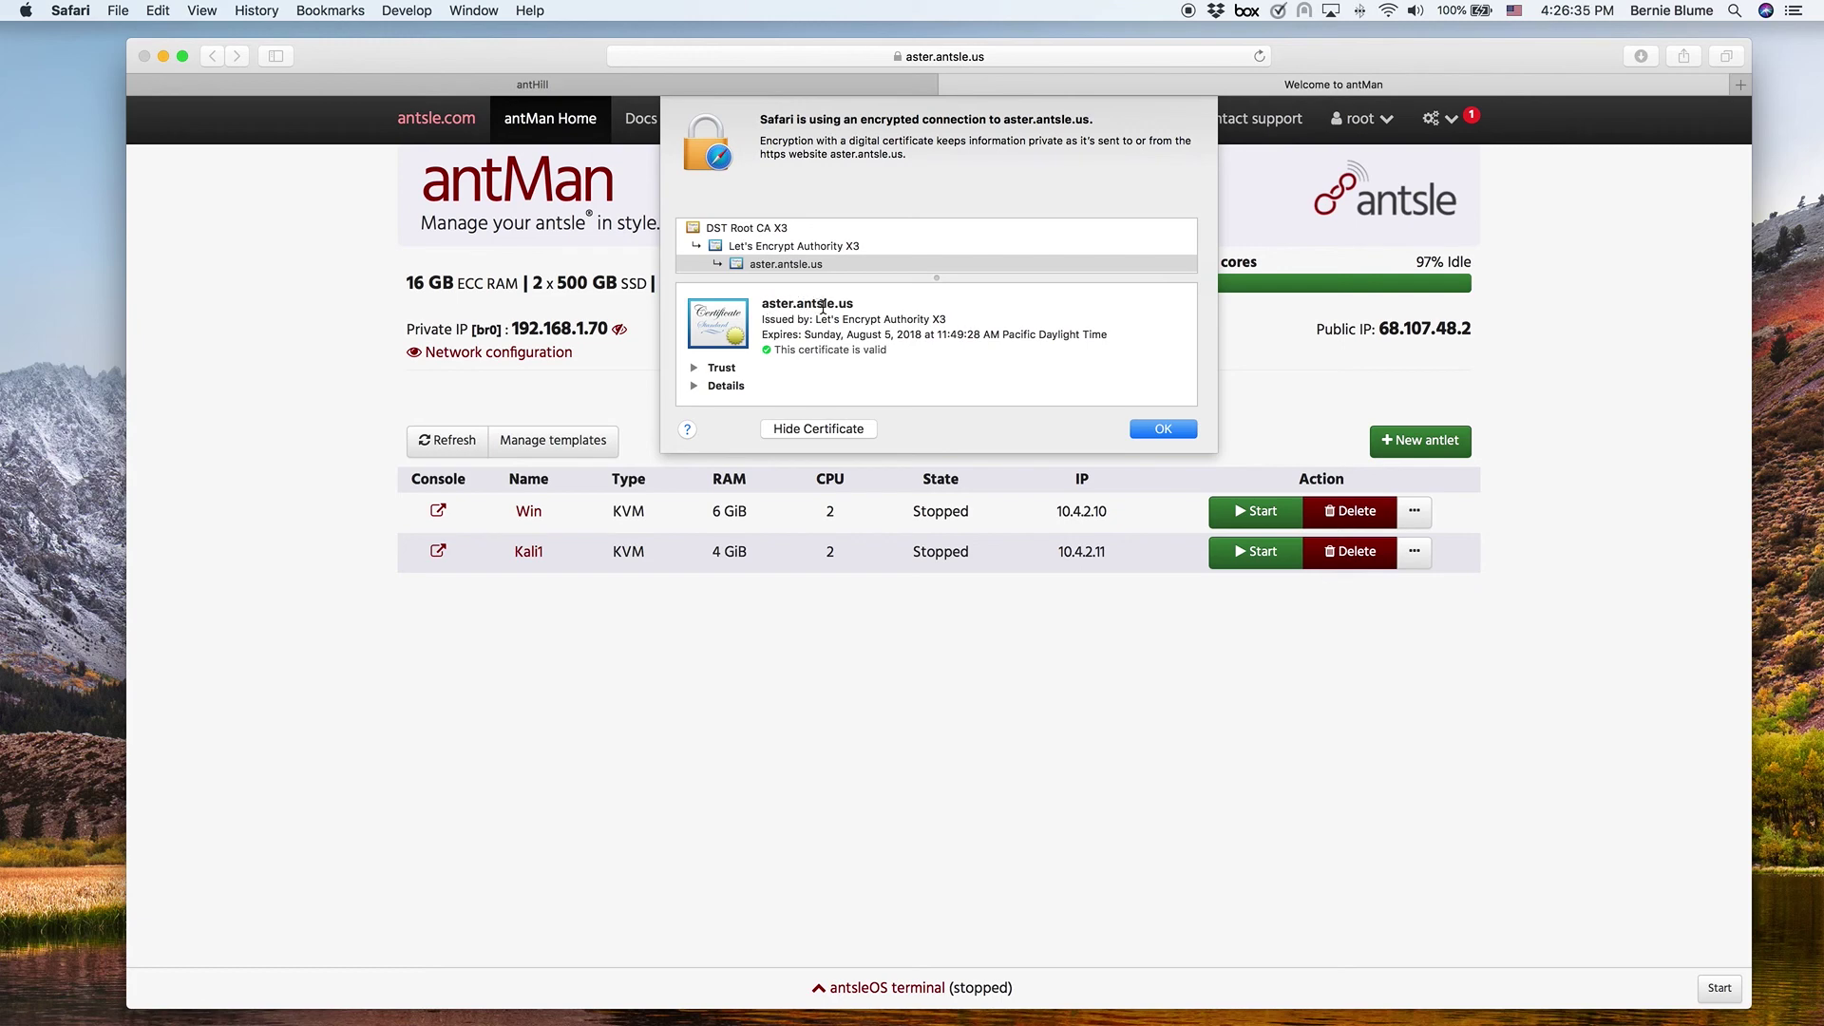
click(1158, 433)
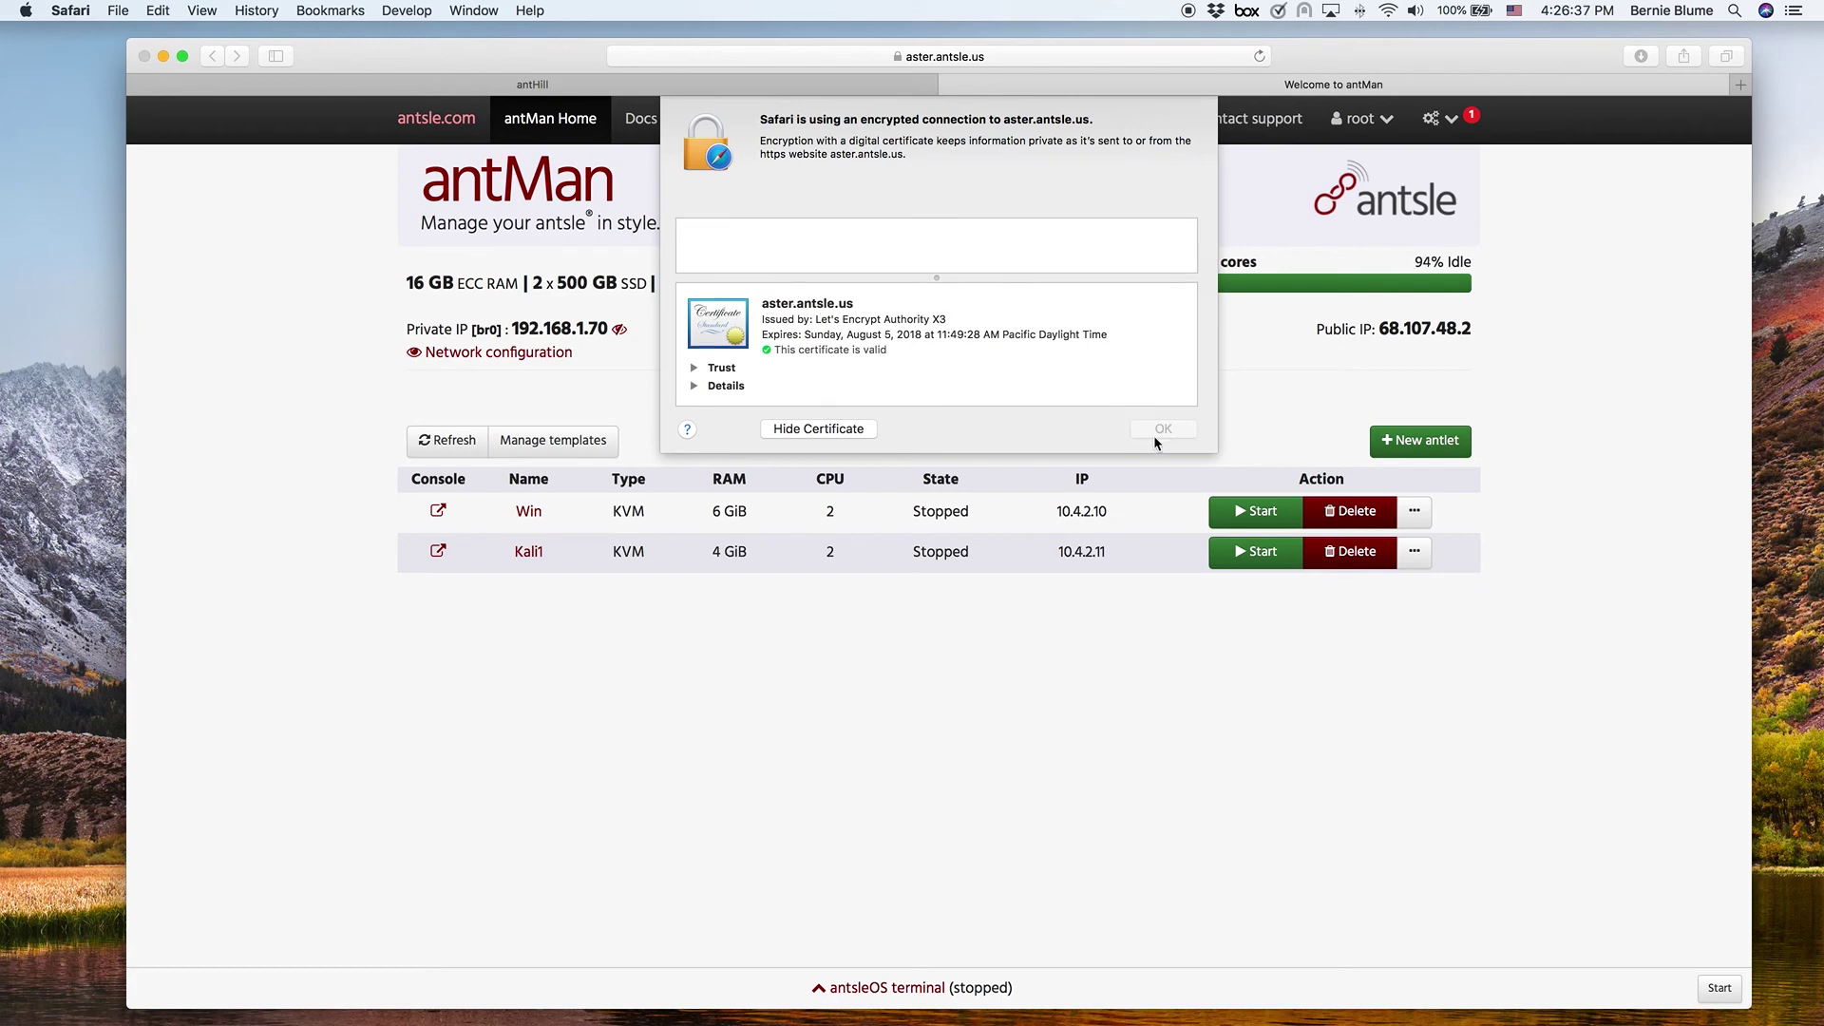